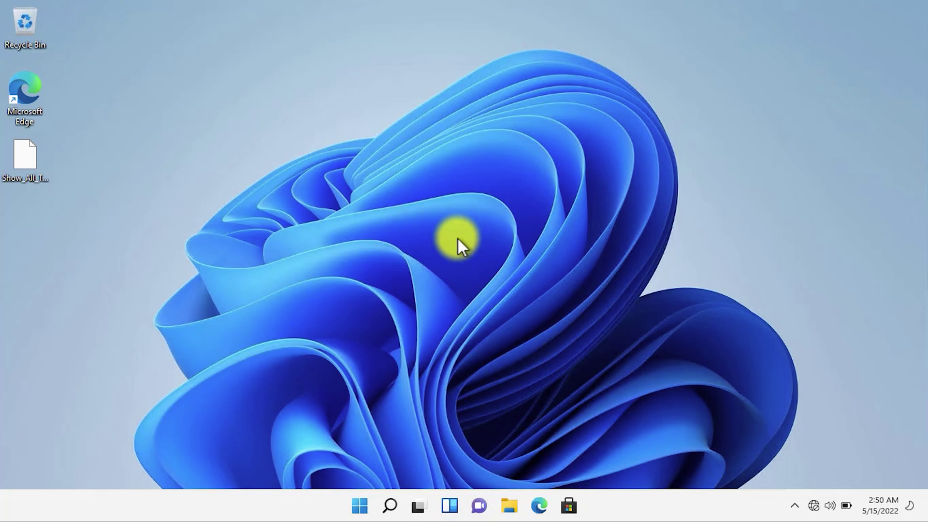
- Try pinning the OneDrive and Windows Security icons to the tray, then return both to hidden icons
{"action": "left_click", "coordinate": [795, 506]}
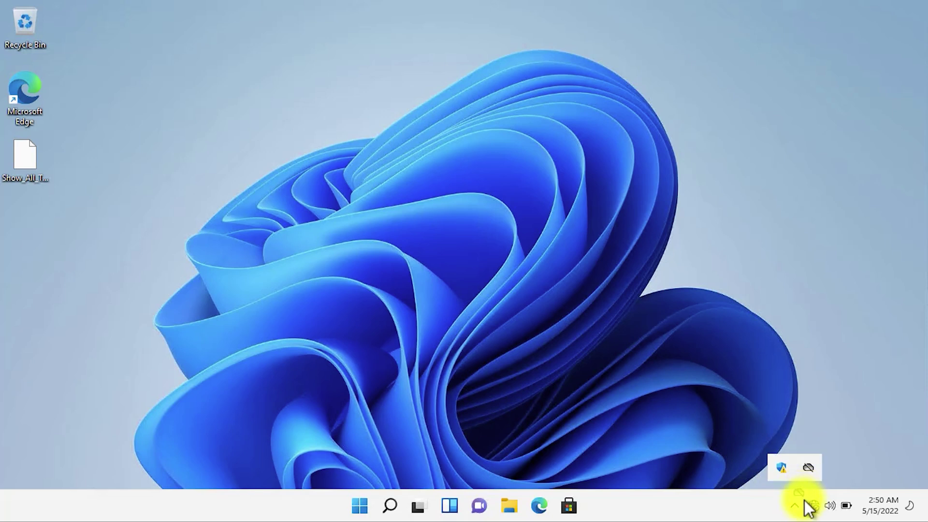
{"action": "left_click_drag", "start_coordinate": [804, 500], "coordinate": [798, 507]}
{"action": "left_click", "coordinate": [778, 505]}
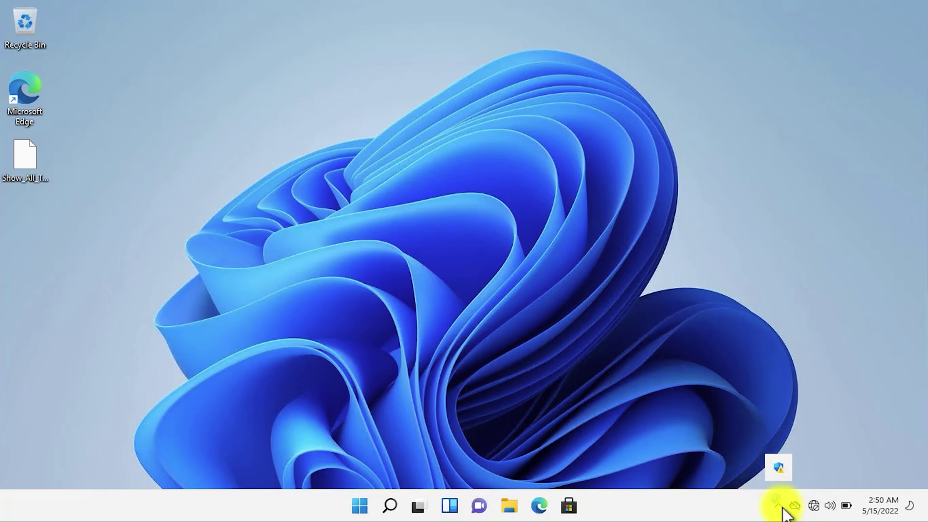
{"action": "left_click_drag", "start_coordinate": [776, 468], "coordinate": [782, 487]}
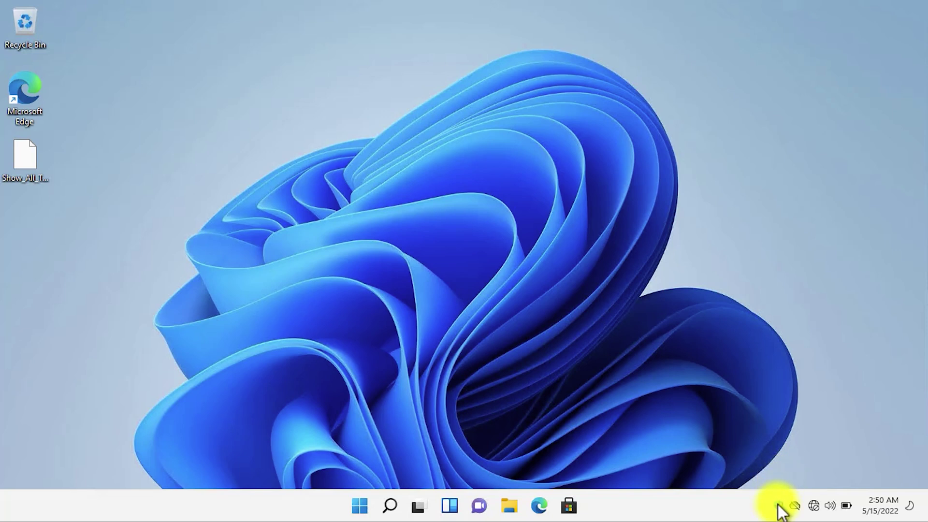
{"action": "left_click_drag", "start_coordinate": [779, 507], "coordinate": [781, 465]}
{"action": "left_click_drag", "start_coordinate": [794, 510], "coordinate": [802, 468]}
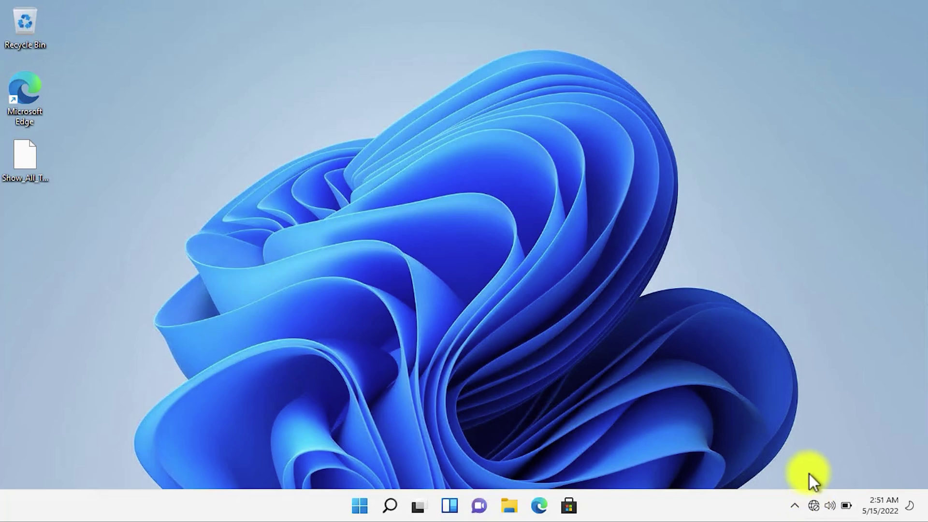
{"action": "left_click", "coordinate": [795, 507]}
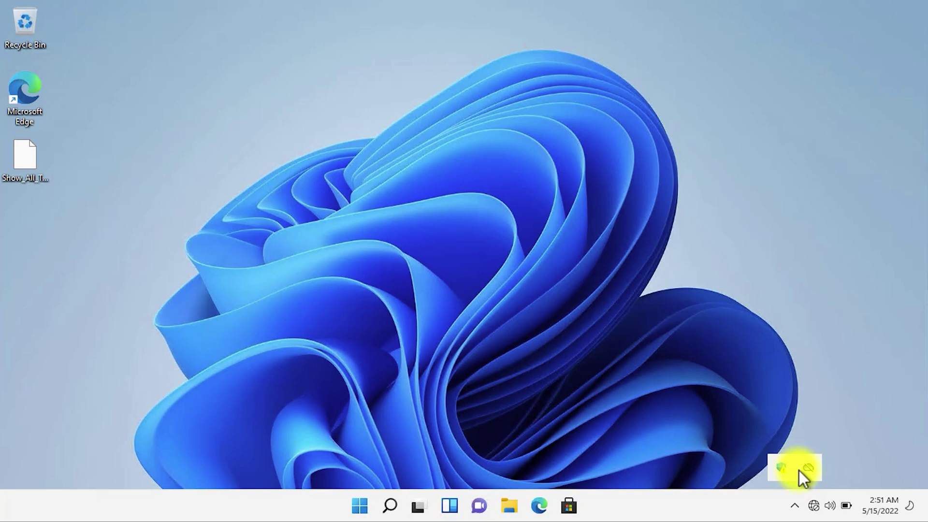
{"action": "left_click", "coordinate": [732, 505]}
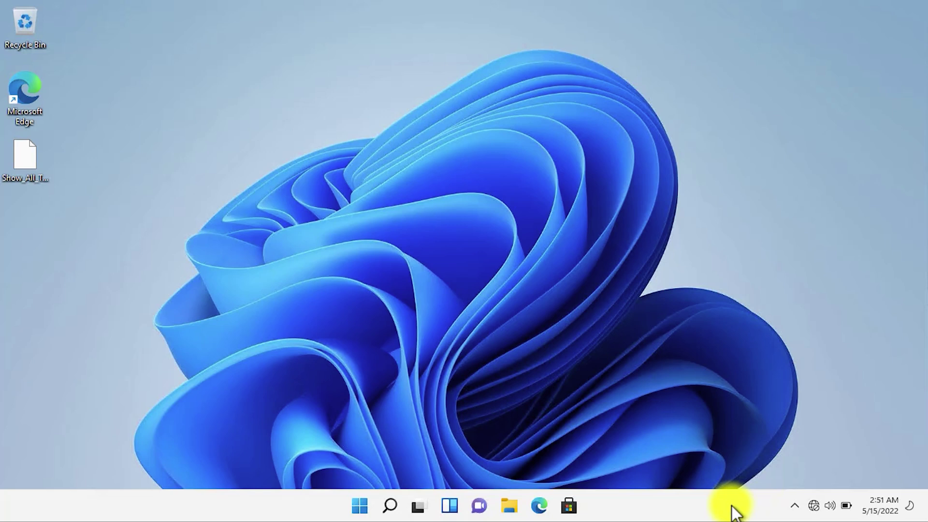
- Review the taskbar corner overflow icon options in Taskbar settings, then close Settings
{"action": "right_click", "coordinate": [732, 507]}
{"action": "left_click", "coordinate": [761, 476]}
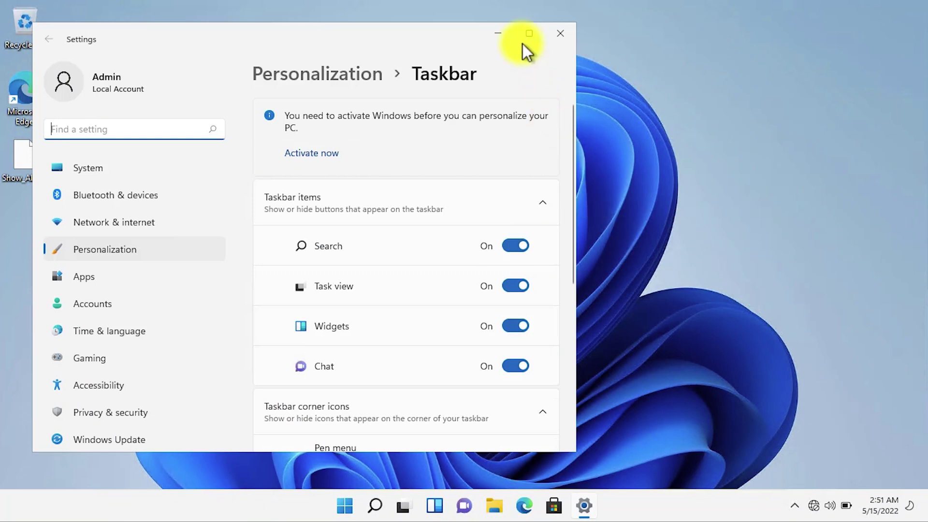
{"action": "left_click", "coordinate": [526, 37]}
{"action": "scroll", "coordinate": [573, 309], "scroll_direction": "down", "scroll_amount": 3}
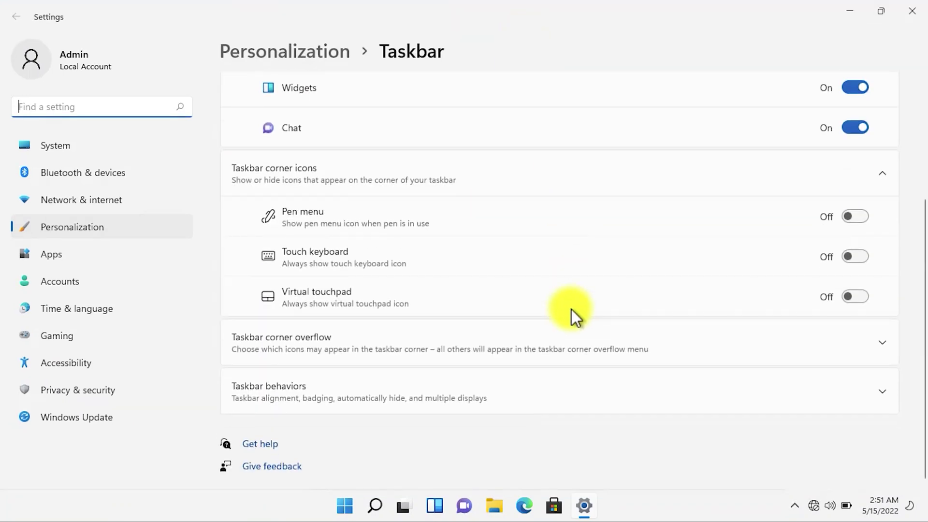
{"action": "left_click", "coordinate": [387, 341]}
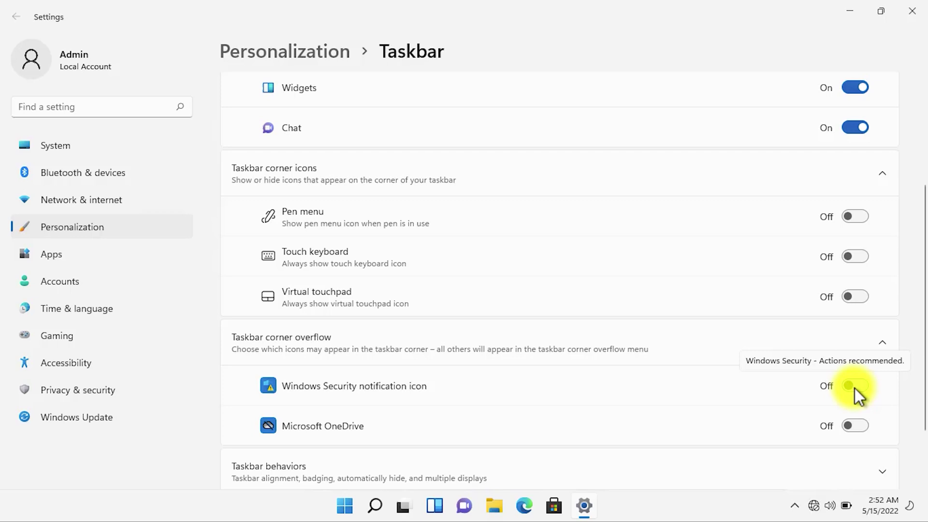
{"action": "left_click", "coordinate": [912, 11]}
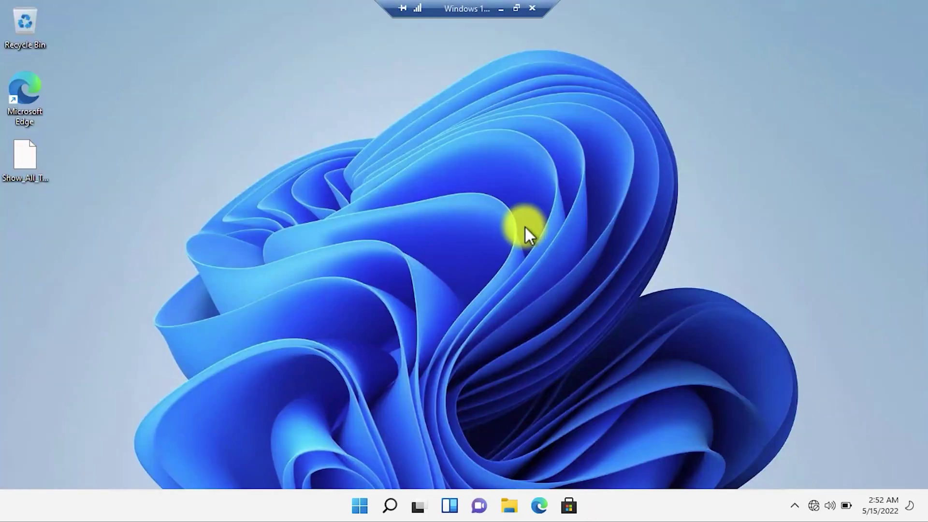
- Run the notification-area shell command and enable 'Always show all icons and notifications on the taskbar'
{"action": "key", "text": "super+r"}
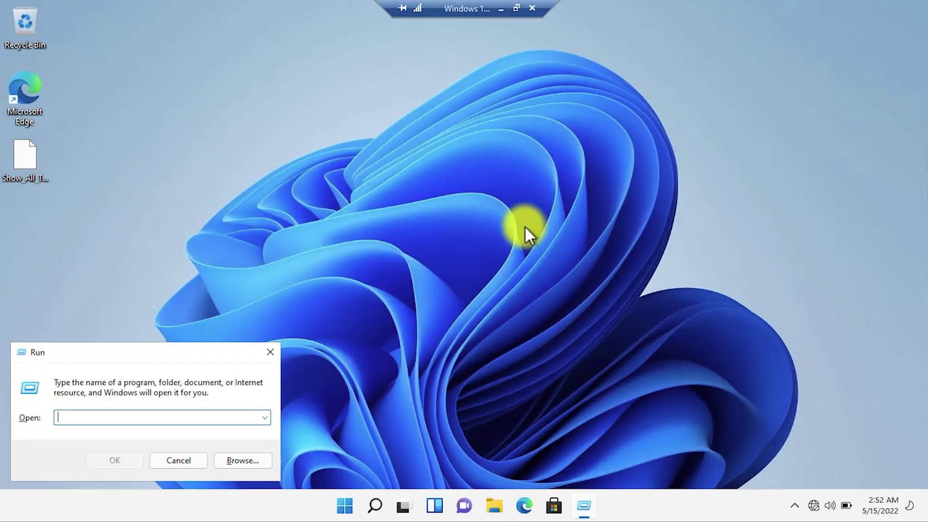
{"action": "type", "text": "explorer shell:::{05d7b0f4-2121-4eff-bf6b-ed3f69b894d9}"}
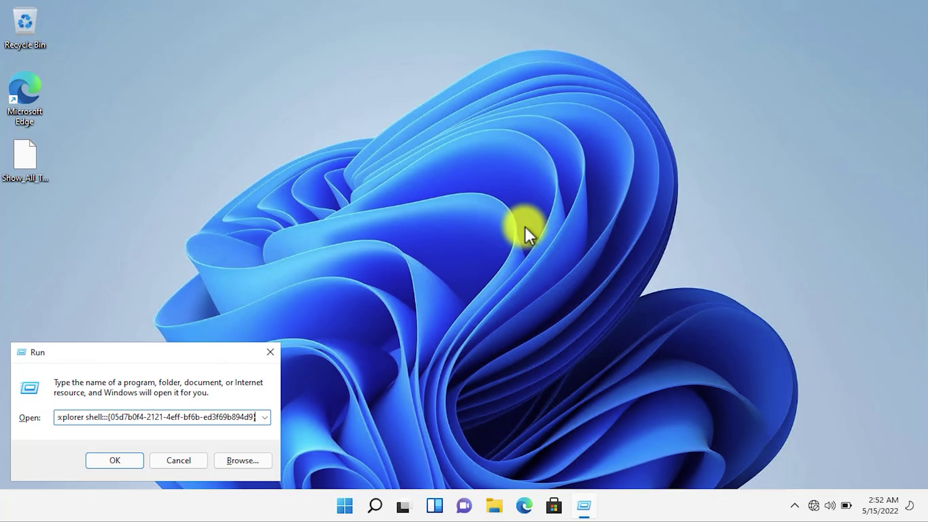
{"action": "left_click", "coordinate": [127, 460]}
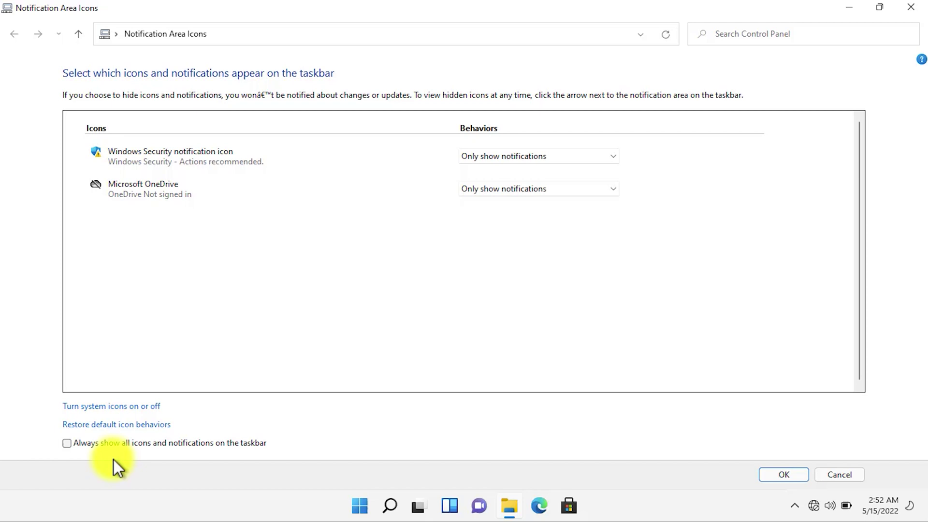
{"action": "left_click", "coordinate": [67, 443]}
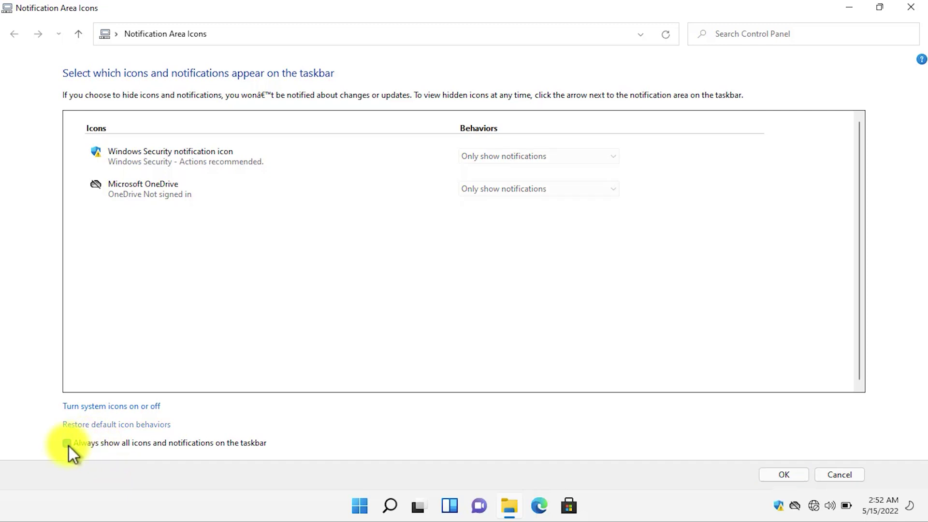
{"action": "left_click", "coordinate": [788, 475]}
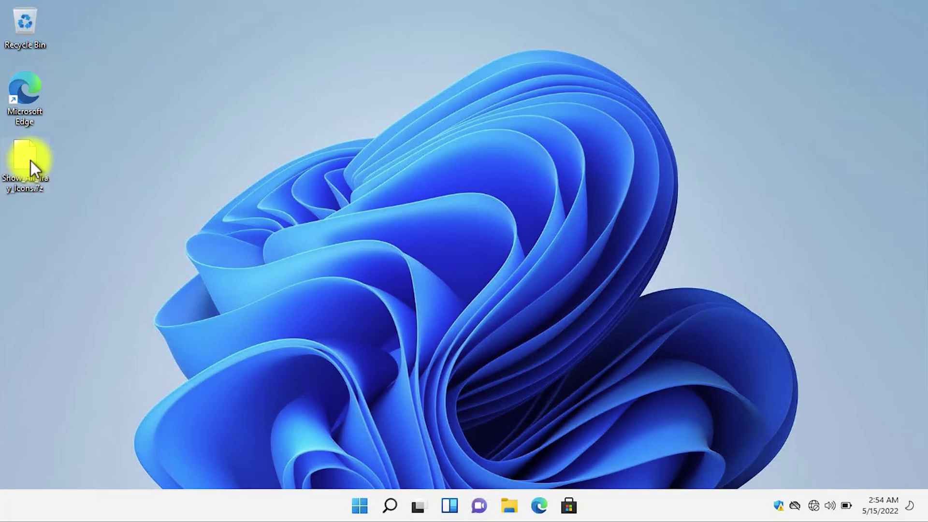
- Extract the .7z archive with 7-Zip into a Show_All_Tray_Icons desktop folder and select it
{"action": "right_click", "coordinate": [30, 160]}
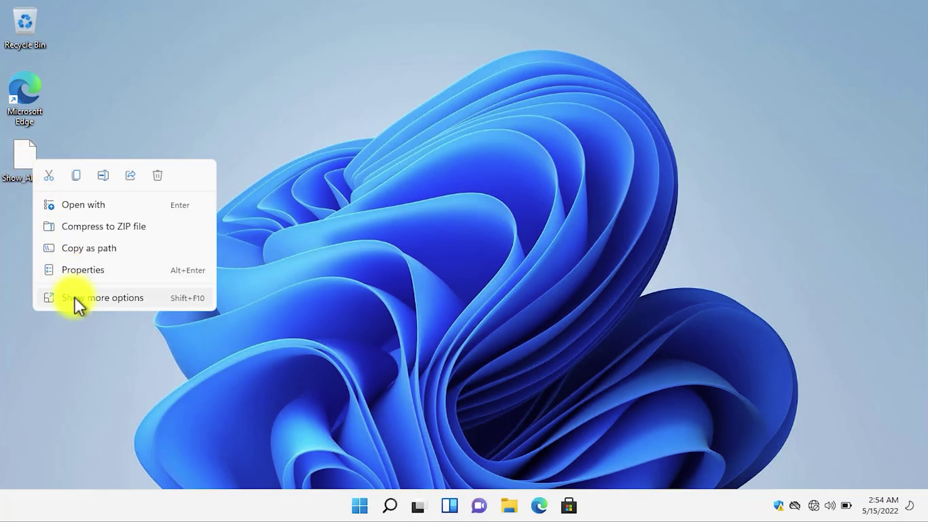
{"action": "left_click", "coordinate": [74, 297]}
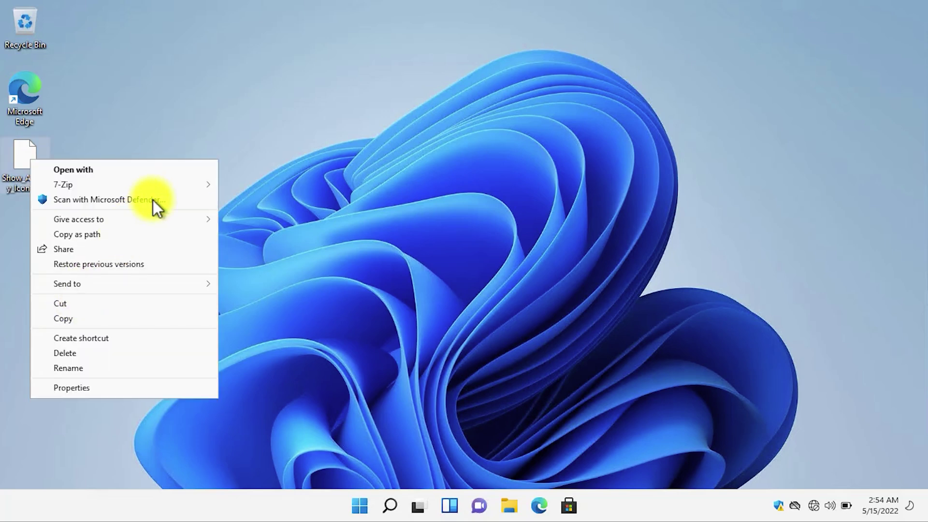
{"action": "mouse_move", "coordinate": [169, 187]}
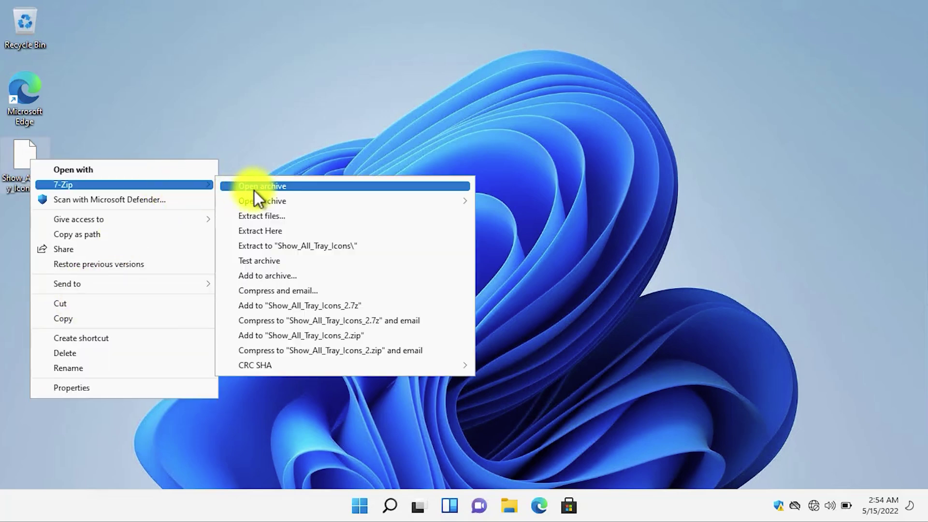
{"action": "left_click", "coordinate": [293, 247]}
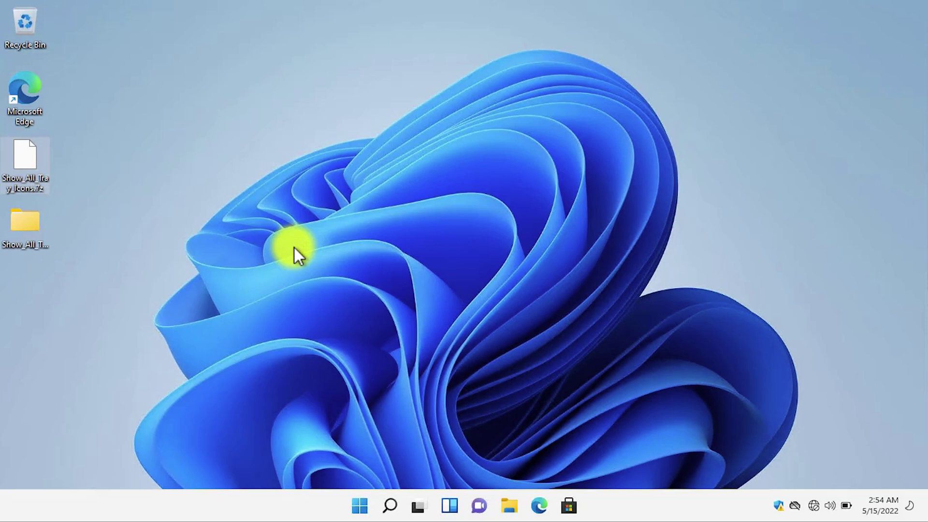
{"action": "left_click", "coordinate": [36, 231]}
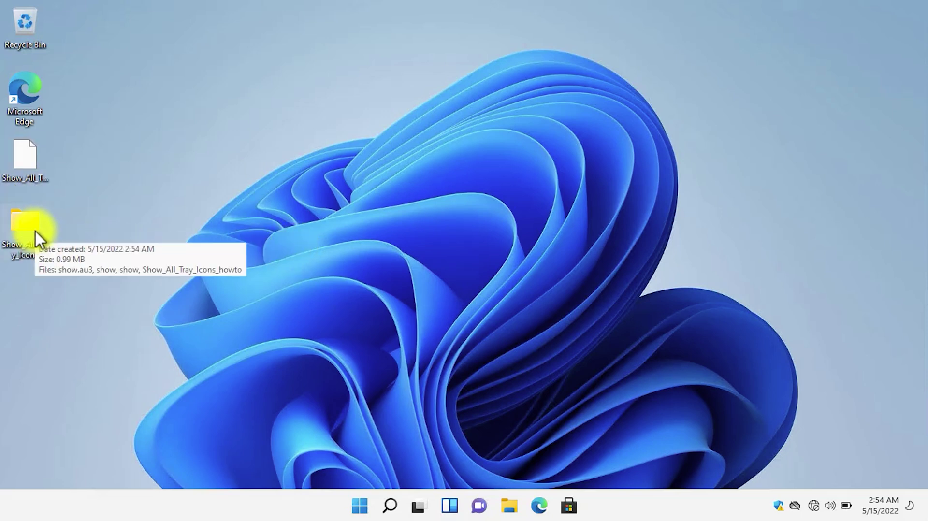
- In the Show_All_Tray_Icons folder, turn on file name extensions
{"action": "double_click", "coordinate": [36, 231]}
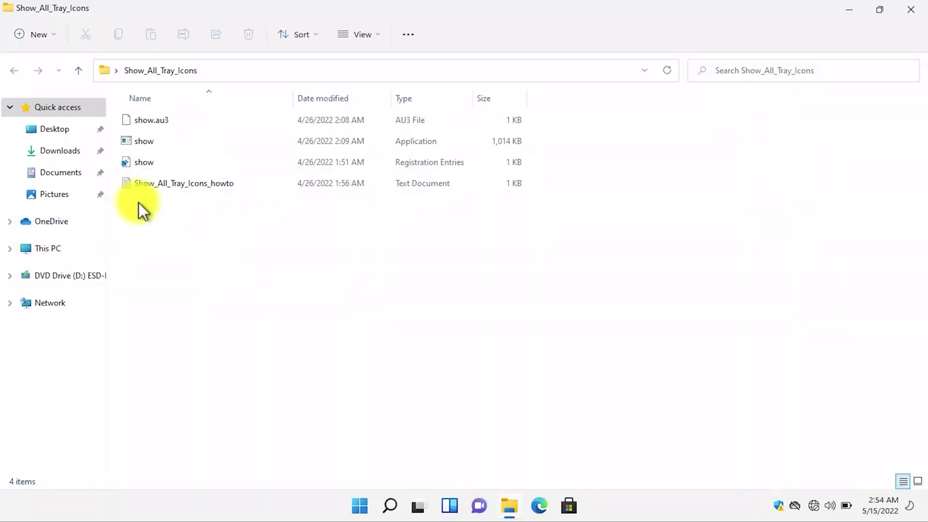
{"action": "left_click", "coordinate": [143, 144]}
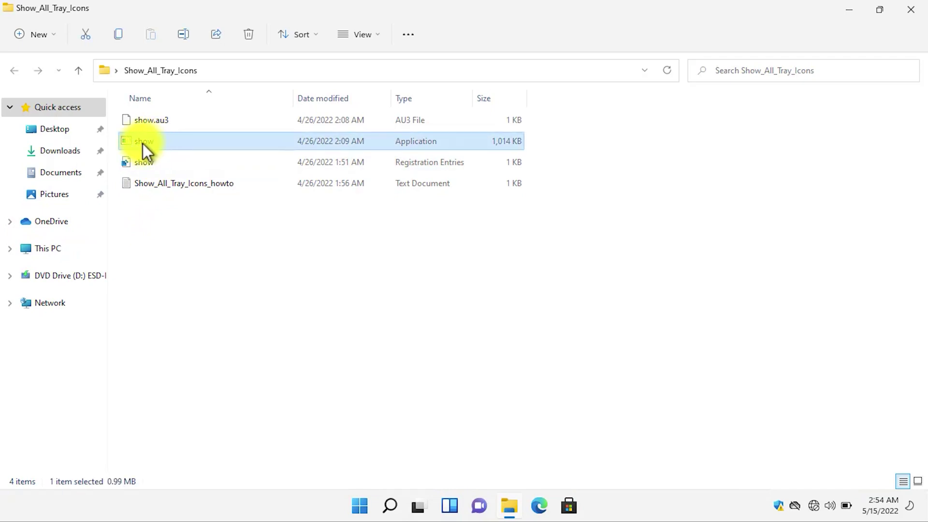
{"action": "left_click", "coordinate": [380, 35]}
{"action": "mouse_move", "coordinate": [364, 266]}
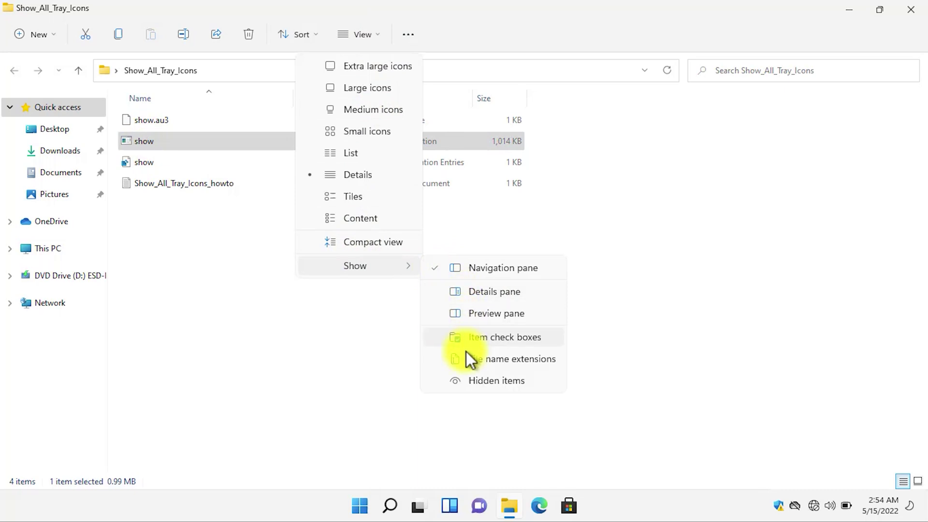
{"action": "left_click", "coordinate": [477, 357]}
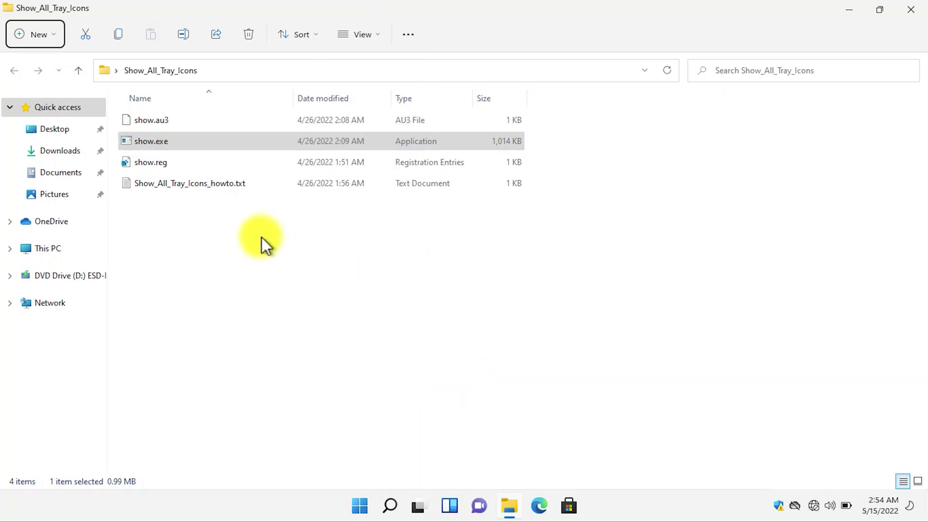
- Copy show.exe into C:\Users\<user>\Links using a second Explorer window
{"action": "left_click", "coordinate": [202, 143]}
{"action": "key", "text": "ctrl+c"}
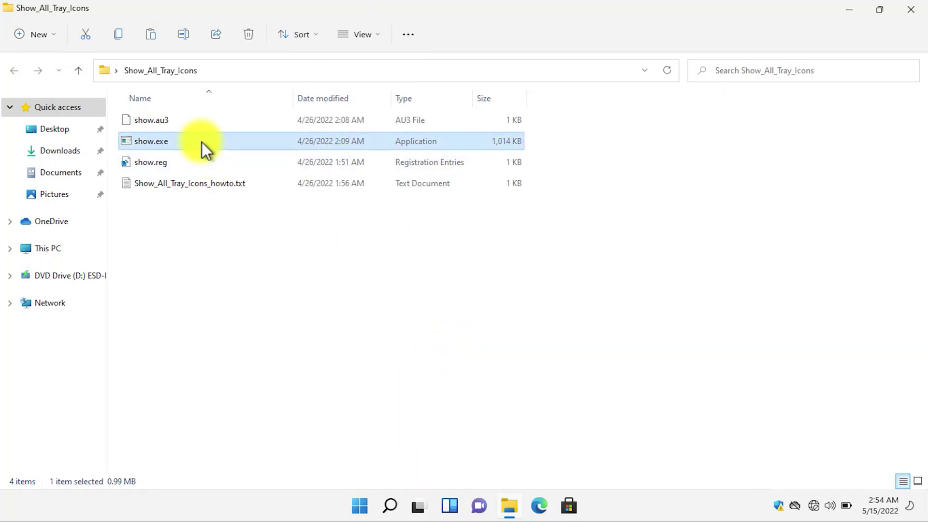
{"action": "key", "text": "super+Left"}
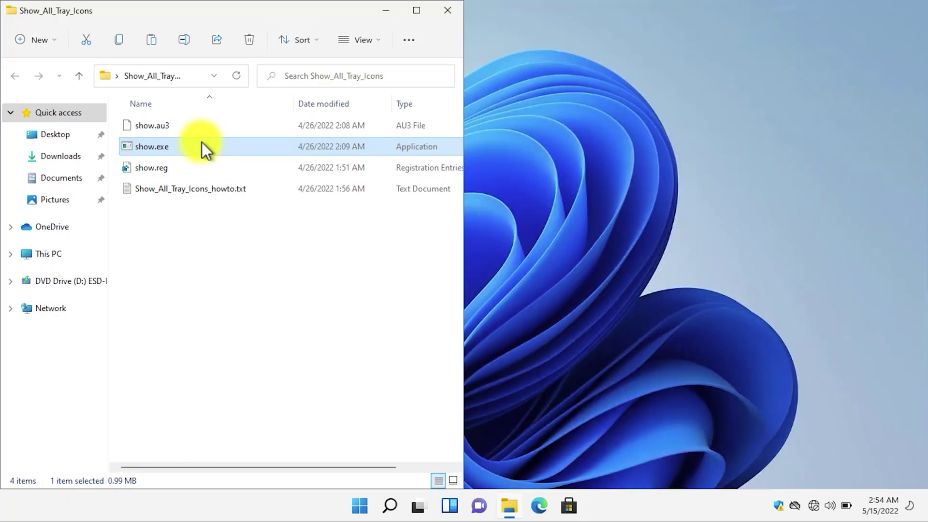
{"action": "key", "text": "super+e"}
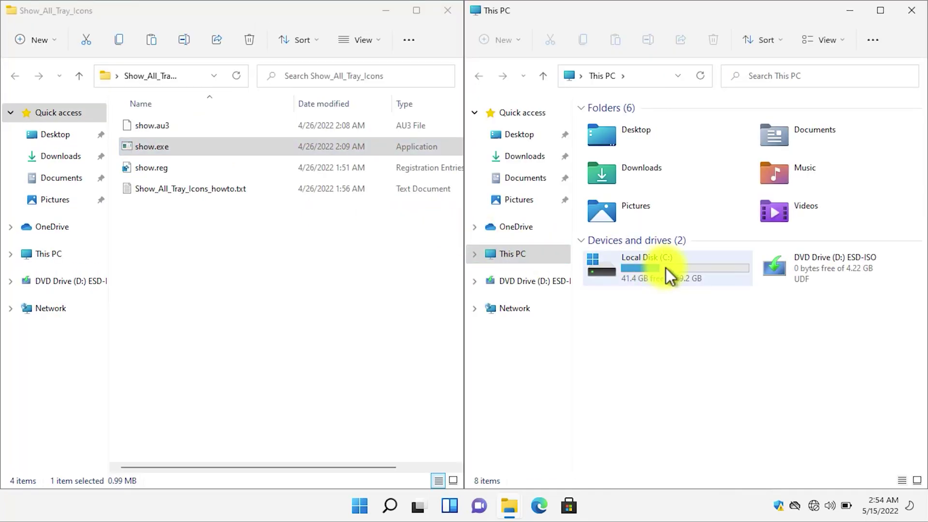
{"action": "double_click", "coordinate": [666, 267]}
{"action": "double_click", "coordinate": [622, 190]}
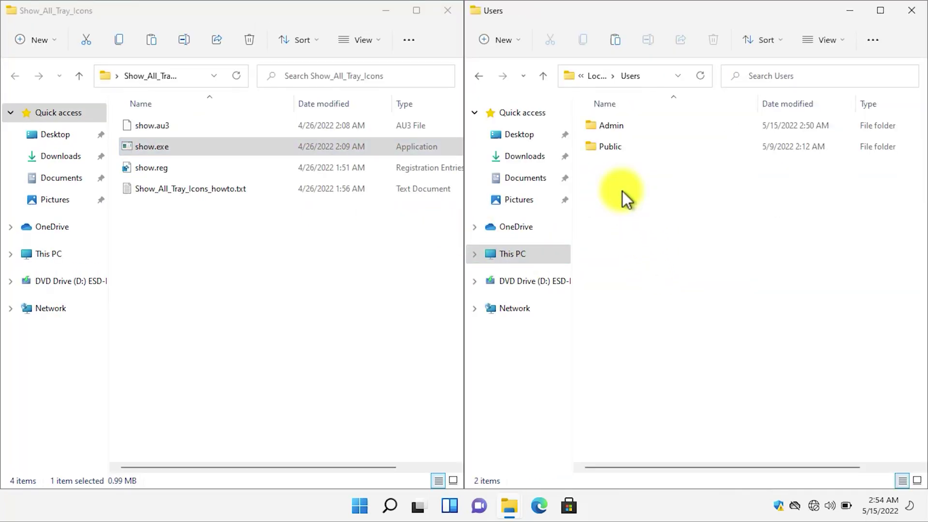
{"action": "double_click", "coordinate": [619, 127]}
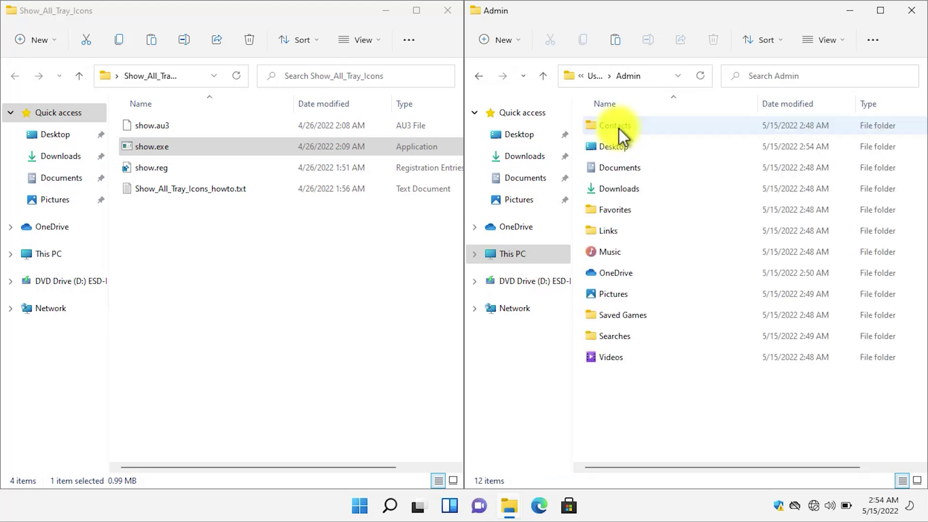
{"action": "double_click", "coordinate": [618, 231]}
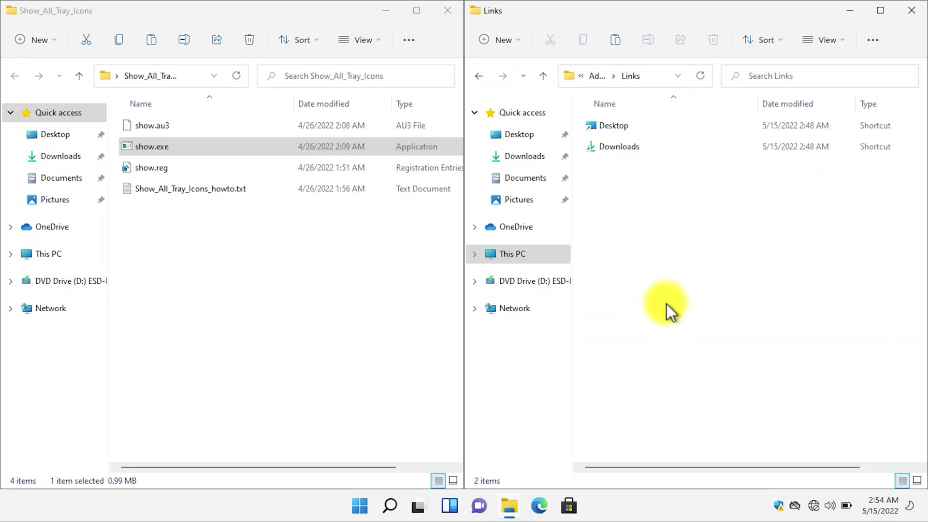
{"action": "key", "text": "ctrl+v"}
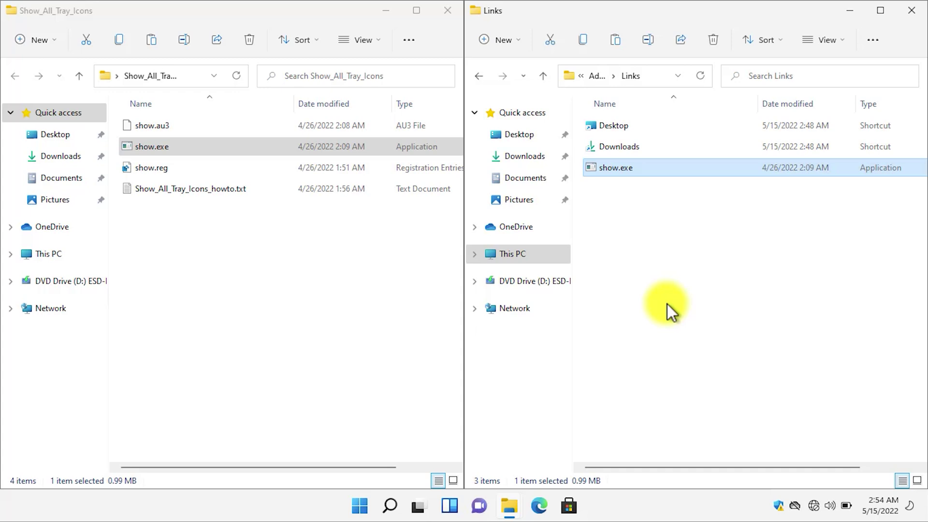
{"action": "left_click", "coordinate": [172, 168]}
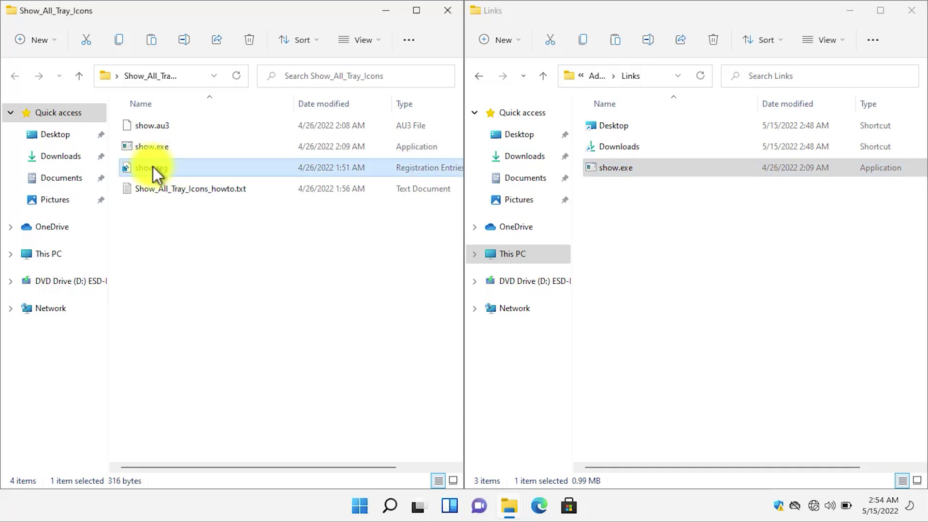
- Open show.reg in Notepad, delete the placeholder 'user' from the show.exe path, and check the Users folder name
{"action": "right_click", "coordinate": [178, 167]}
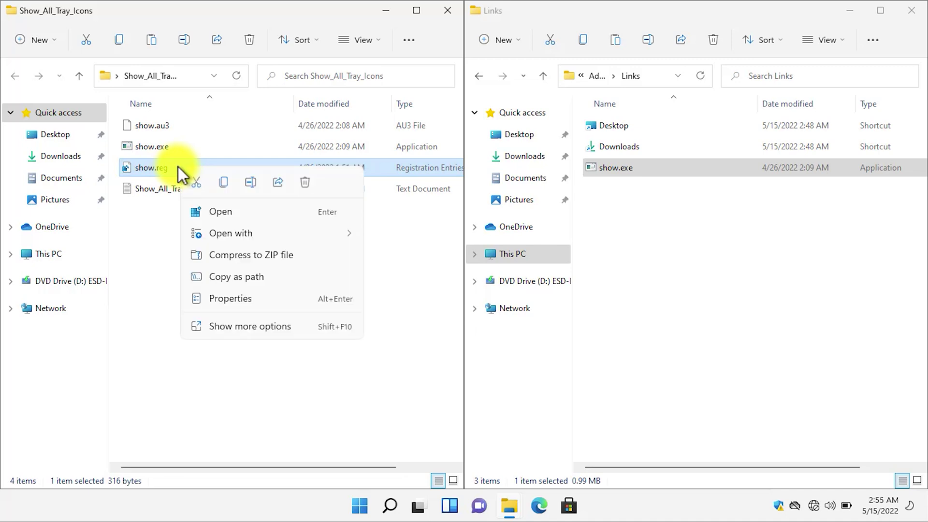
{"action": "left_click", "coordinate": [242, 326]}
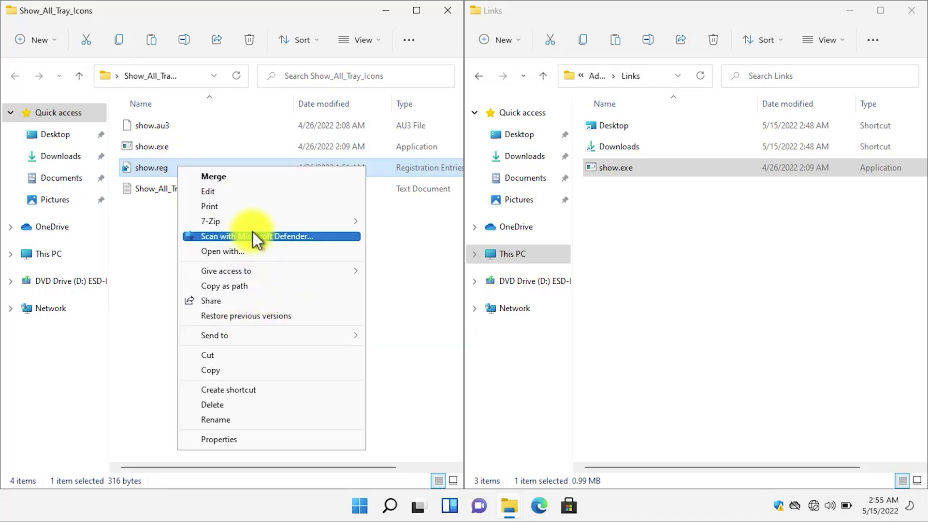
{"action": "left_click", "coordinate": [237, 195]}
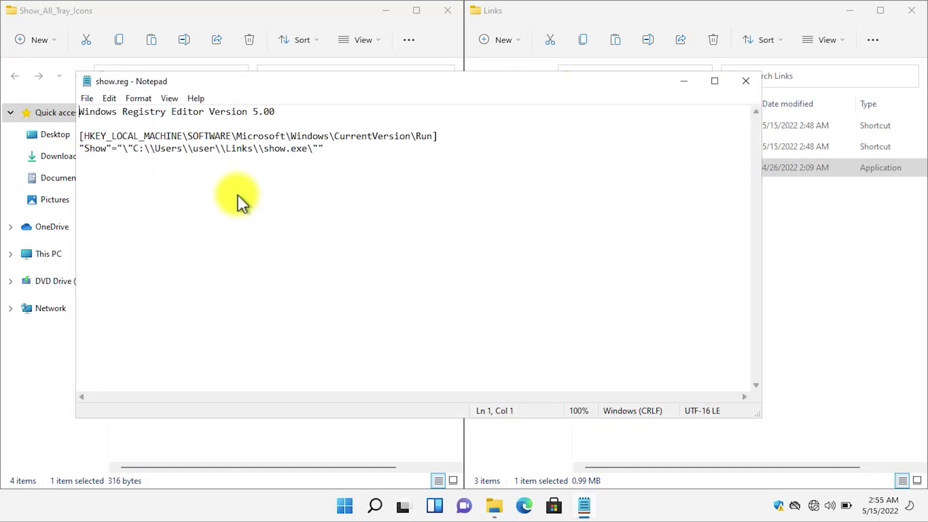
{"action": "left_click", "coordinate": [216, 149]}
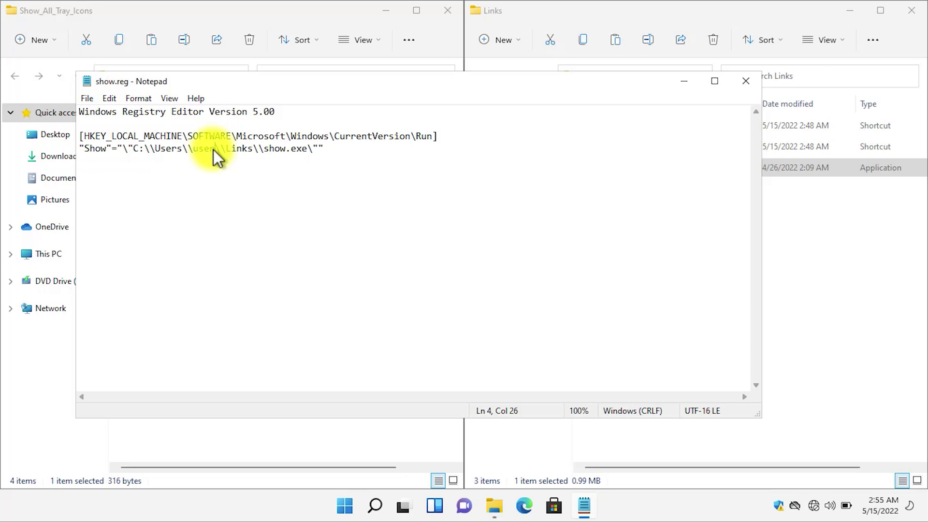
{"action": "key", "text": "BackSpace"}
{"action": "key", "text": "BackSpace"}
{"action": "key", "text": "BackSpace"}
{"action": "key", "text": "BackSpace"}
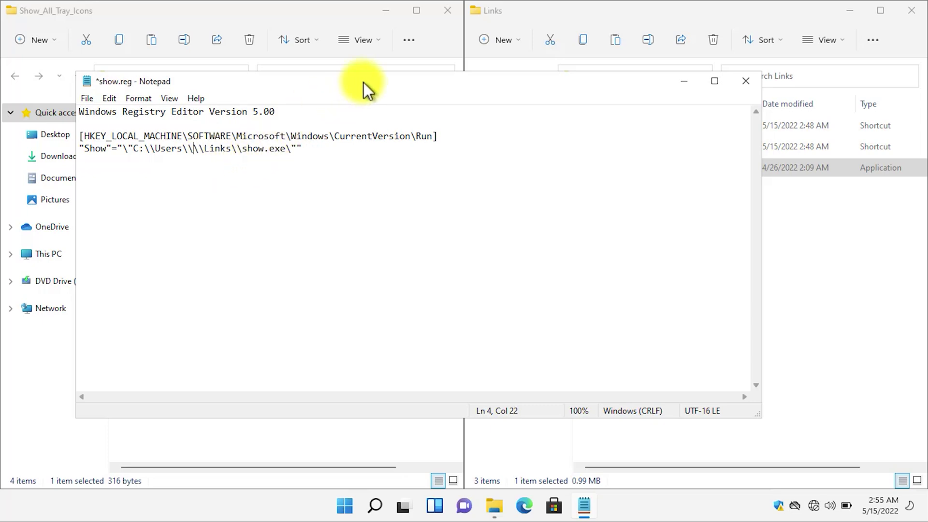
{"action": "left_click_drag", "start_coordinate": [364, 82], "coordinate": [440, 166]}
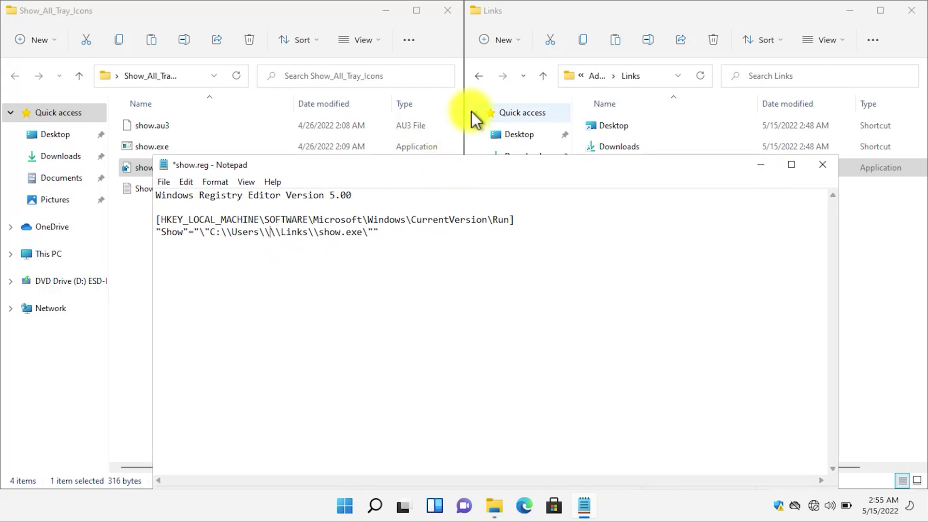
{"action": "left_click", "coordinate": [478, 76]}
{"action": "left_click", "coordinate": [479, 76]}
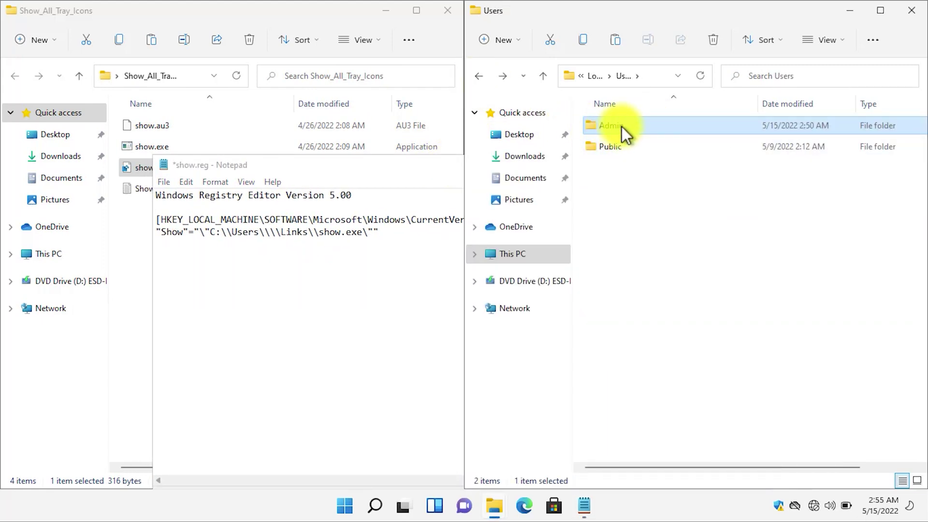
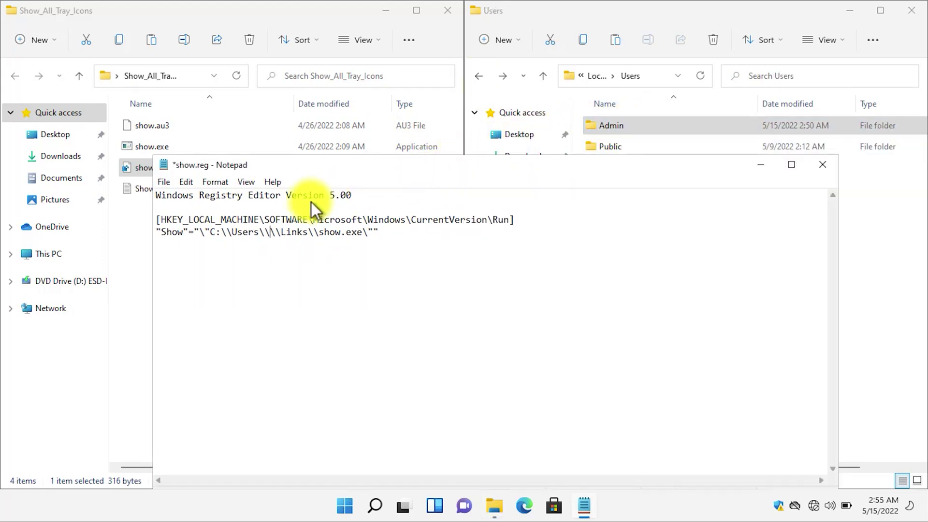
- Insert 'Admin' into the show.exe path between \Users\ and \Links in show.reg, then save it
{"action": "type", "text": "Admin"}
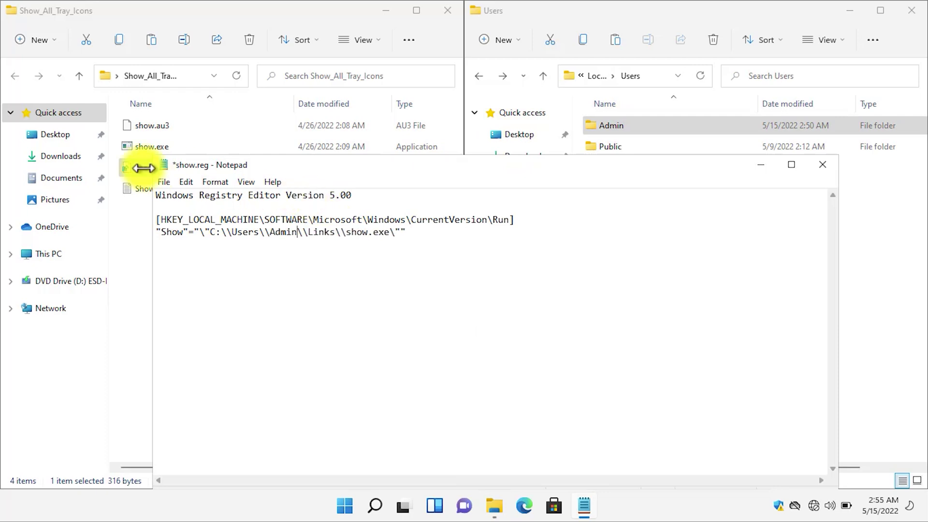
{"action": "left_click", "coordinate": [197, 241]}
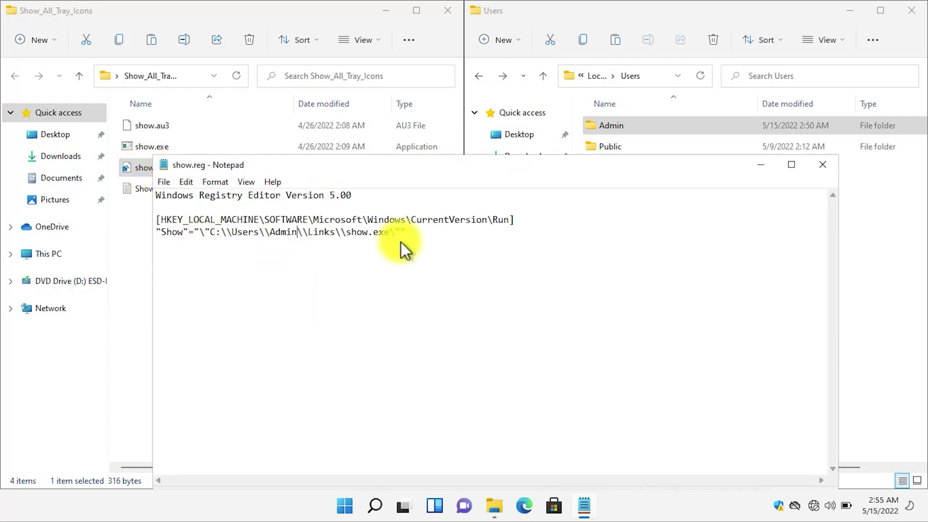
- Close Notepad, then merge show.reg into the registry, approving the UAC and warning prompts
{"action": "left_click", "coordinate": [822, 165]}
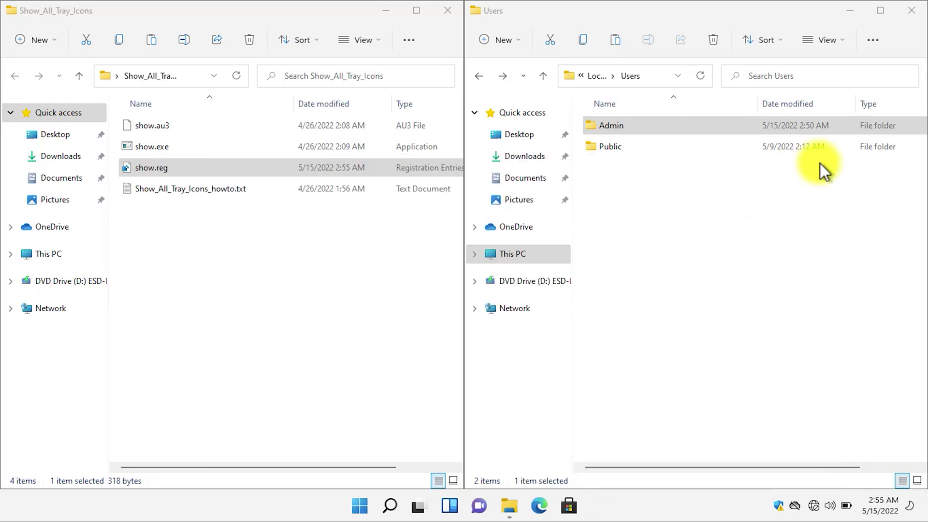
{"action": "right_click", "coordinate": [200, 166]}
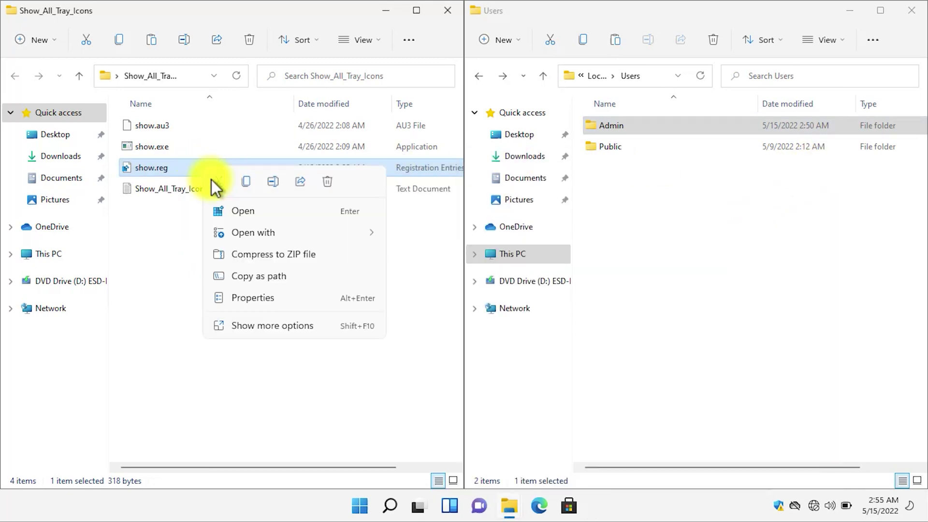
{"action": "left_click", "coordinate": [238, 213]}
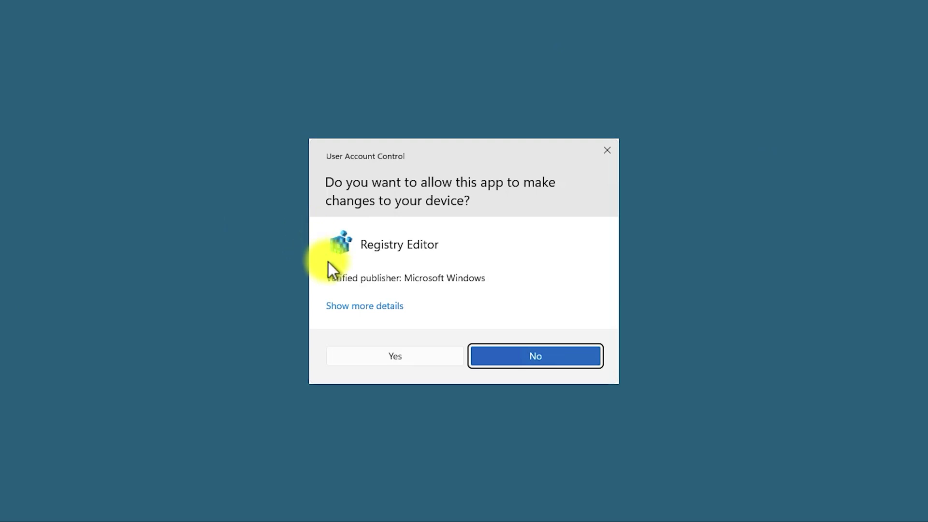
{"action": "left_click", "coordinate": [387, 355]}
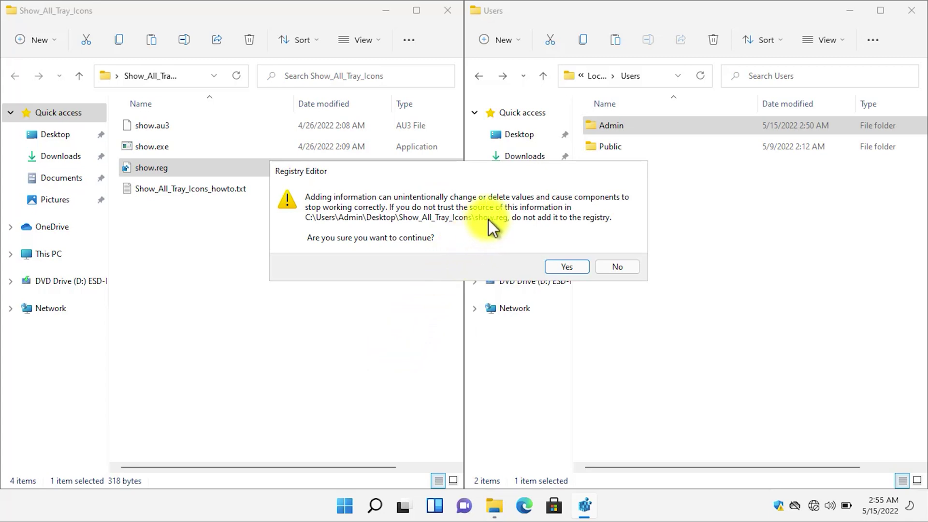
{"action": "left_click", "coordinate": [566, 266]}
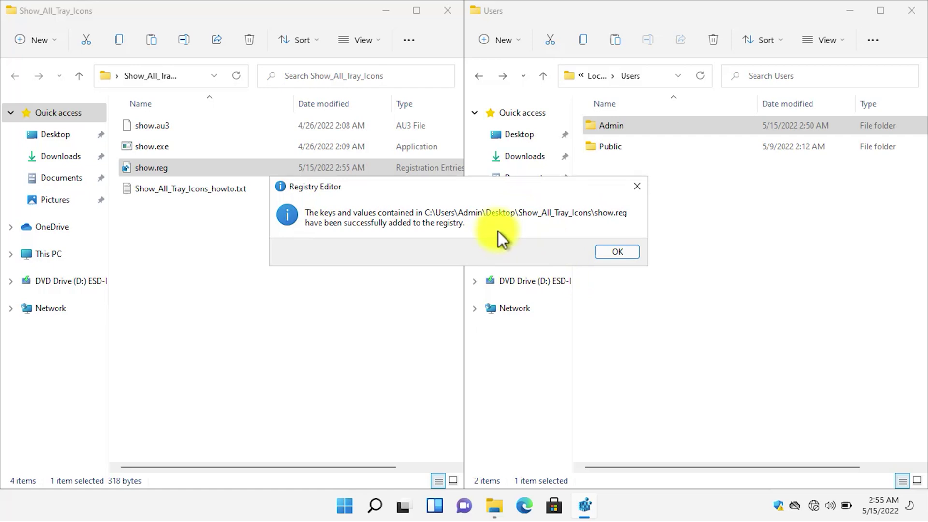
{"action": "left_click", "coordinate": [597, 254]}
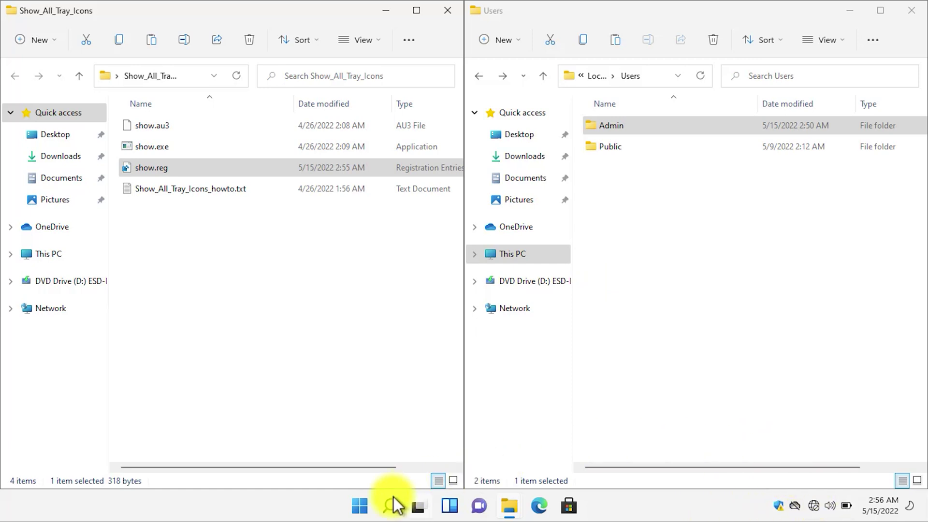
- Restart Windows from the Start menu power options and sign back in to the Admin account
{"action": "left_click", "coordinate": [361, 506]}
{"action": "left_click", "coordinate": [632, 458]}
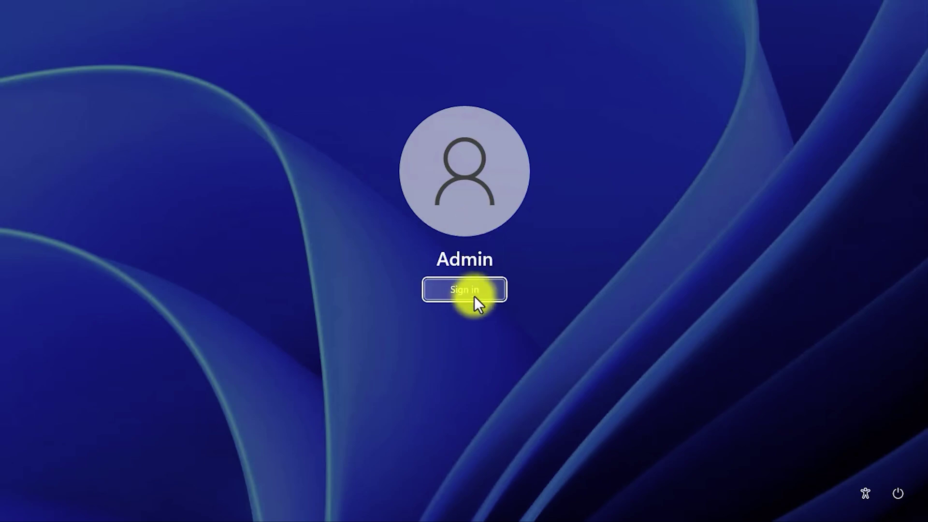
{"action": "left_click", "coordinate": [473, 295]}
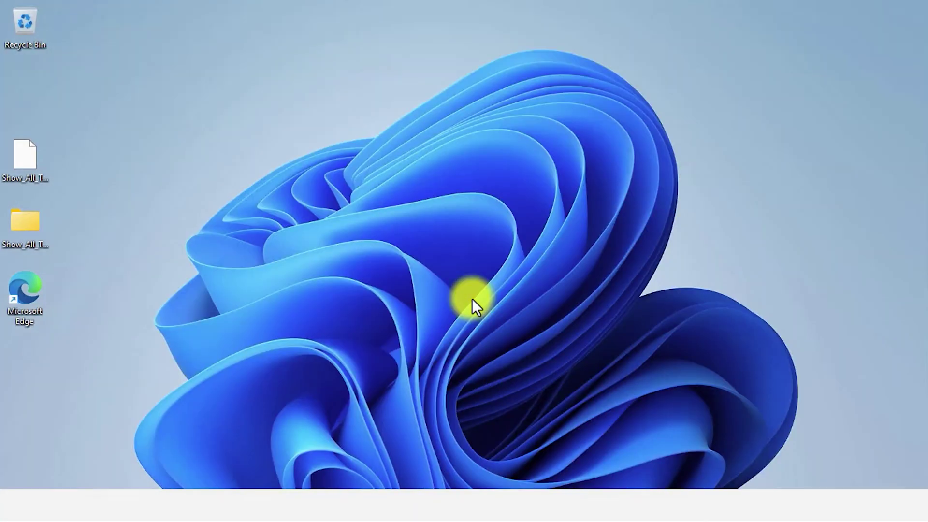